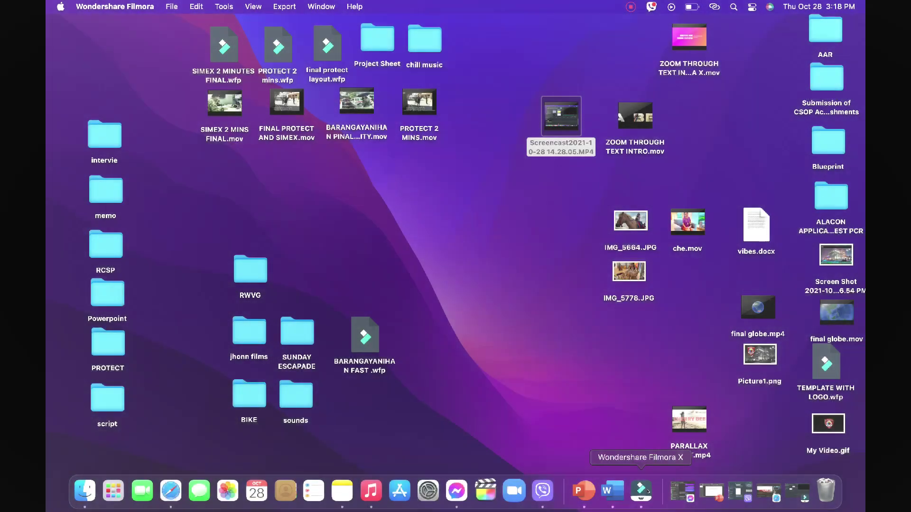
Switch to Filmora and place IMG_5643 at the start of video track 1, keeping the 1920x1080, 30 fps project settings.
left_click(640, 491)
left_click(364, 142)
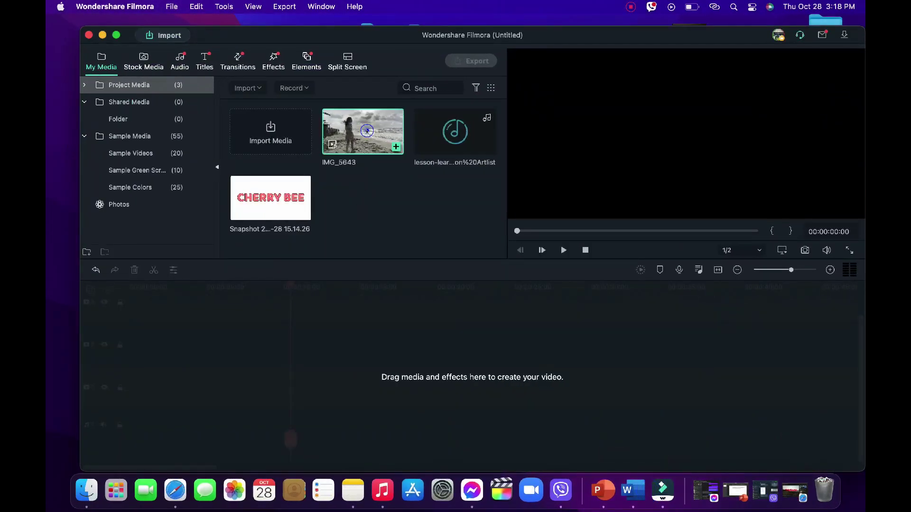
left_click_drag(364, 142, 137, 393)
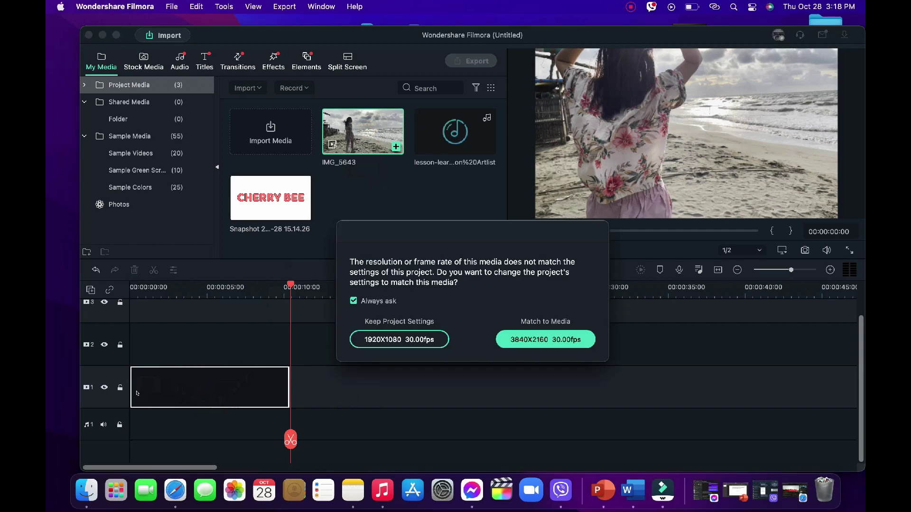
left_click(421, 340)
Return the playhead to the start and lower the audio of the IMG_5643 clip to silence.
left_click_drag(288, 287, 84, 302)
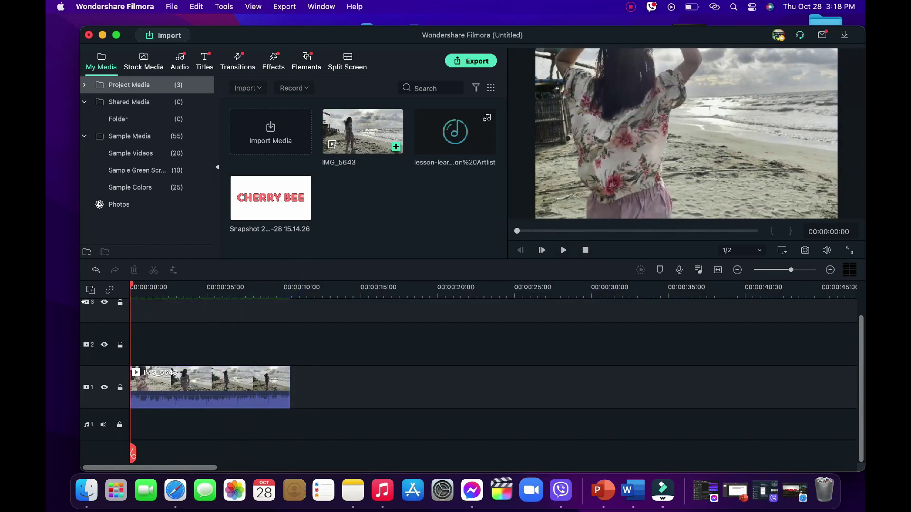
left_click(220, 400)
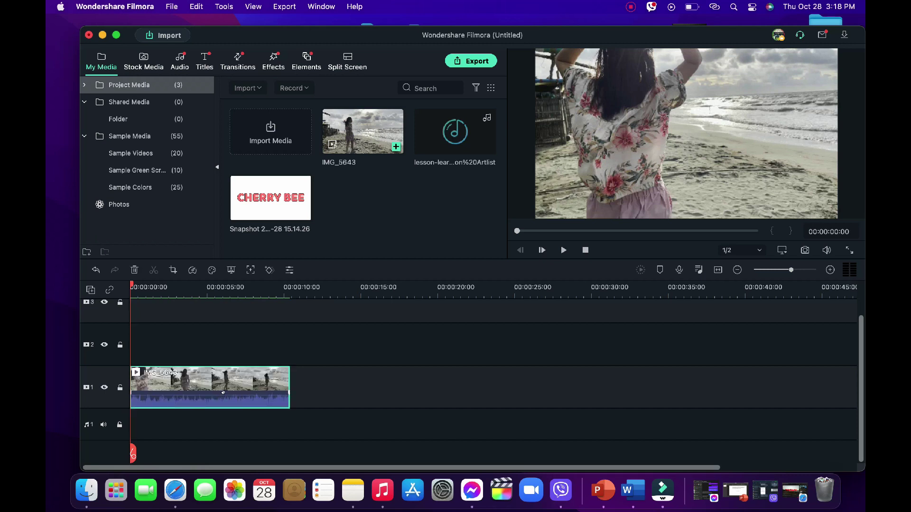
left_click_drag(223, 393, 223, 430)
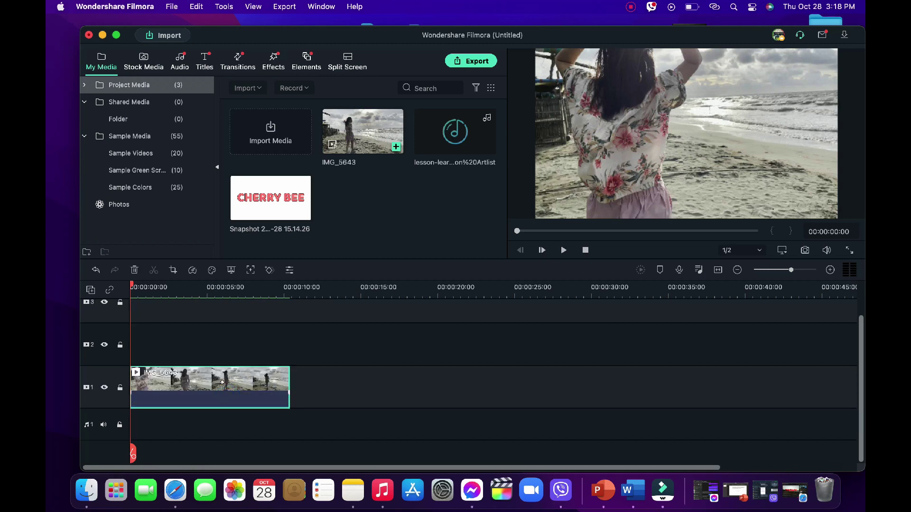
Color-correct the IMG_5643 clip with contrast 18, saturation 12, brightness 24 and a slightly warmer temperature.
double_click(222, 382)
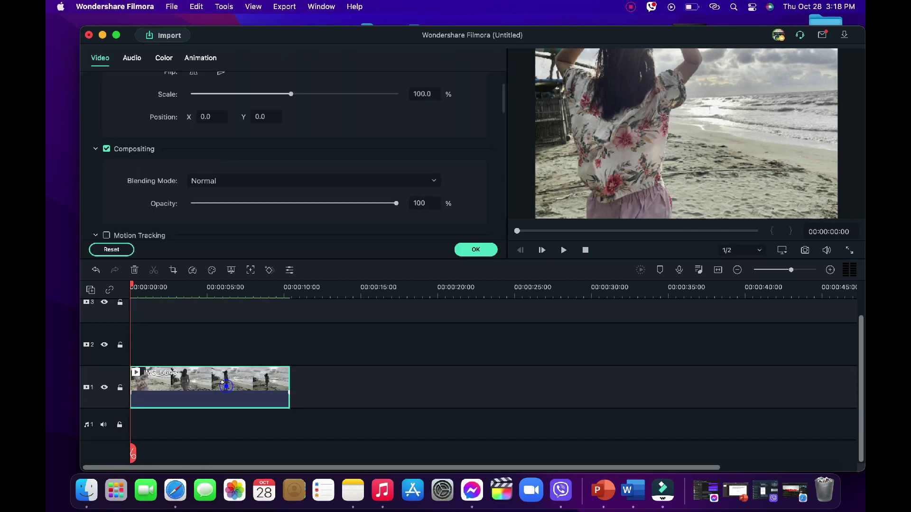
left_click(164, 58)
scroll(292, 209, "down", 5)
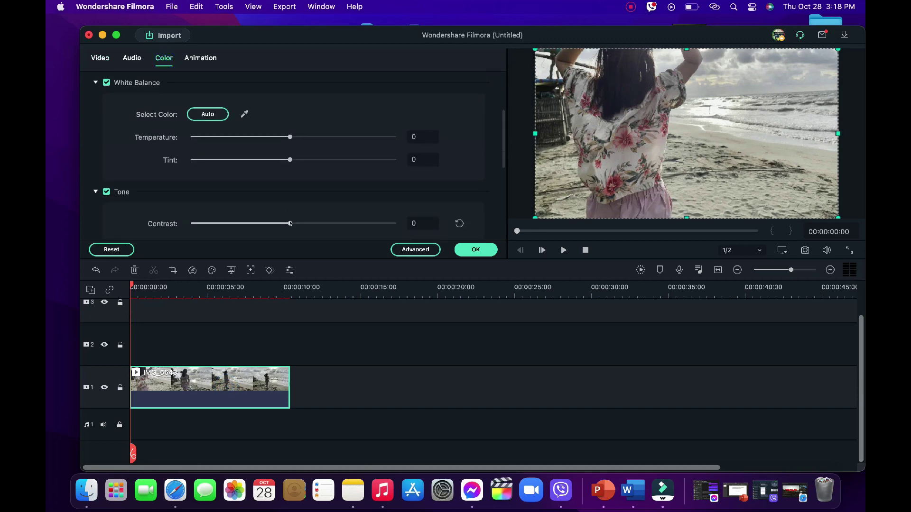
left_click_drag(291, 213, 309, 169)
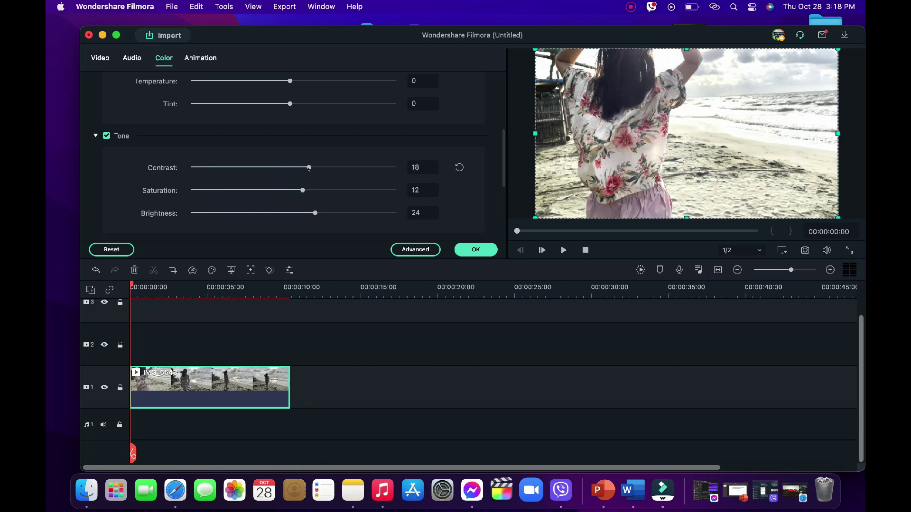
scroll(307, 169, "up", 1)
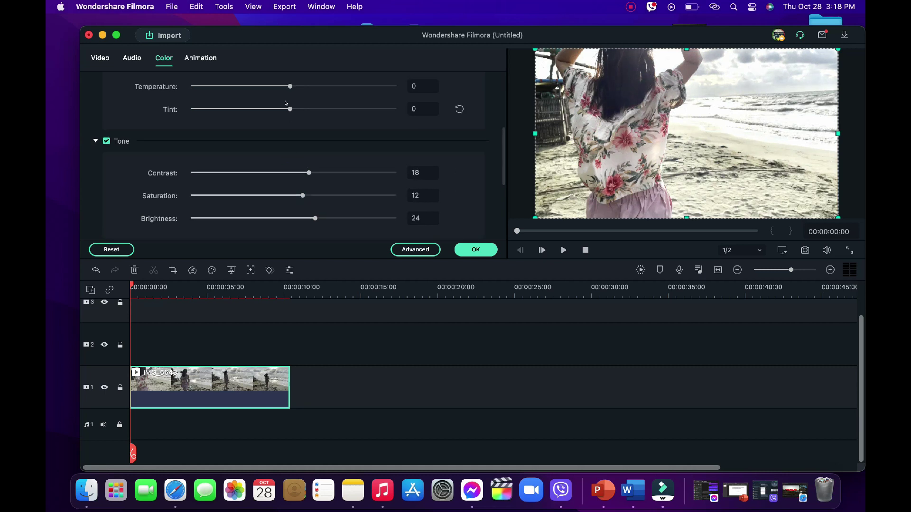
left_click_drag(290, 87, 299, 86)
left_click(476, 249)
scroll(190, 336, "up", 2)
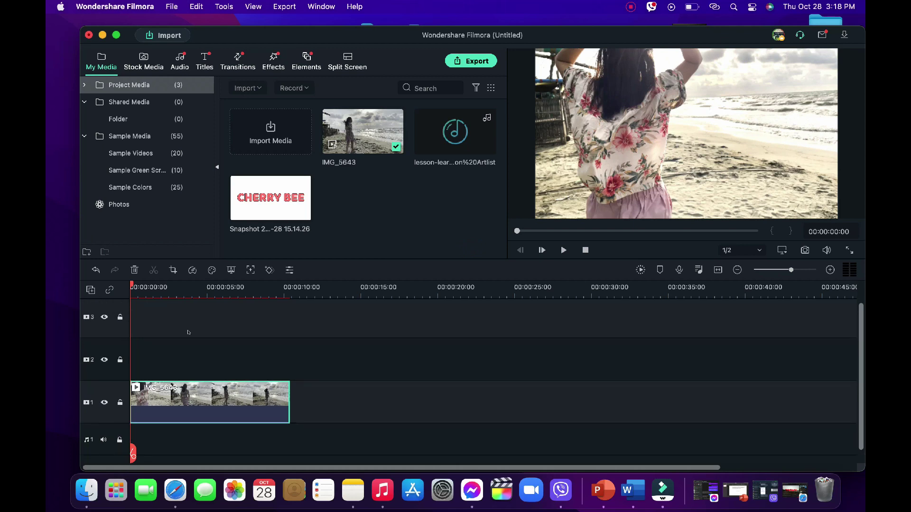
right_click(210, 403)
left_click(202, 393)
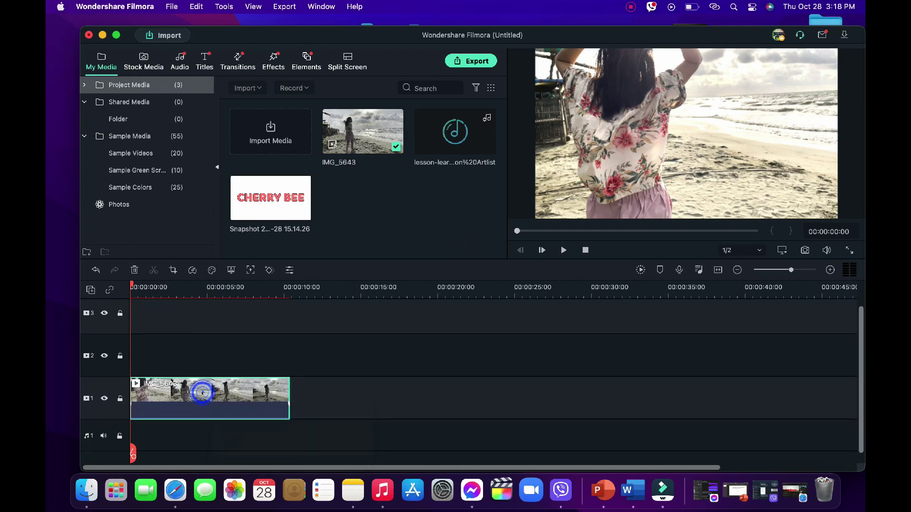
right_click(203, 394)
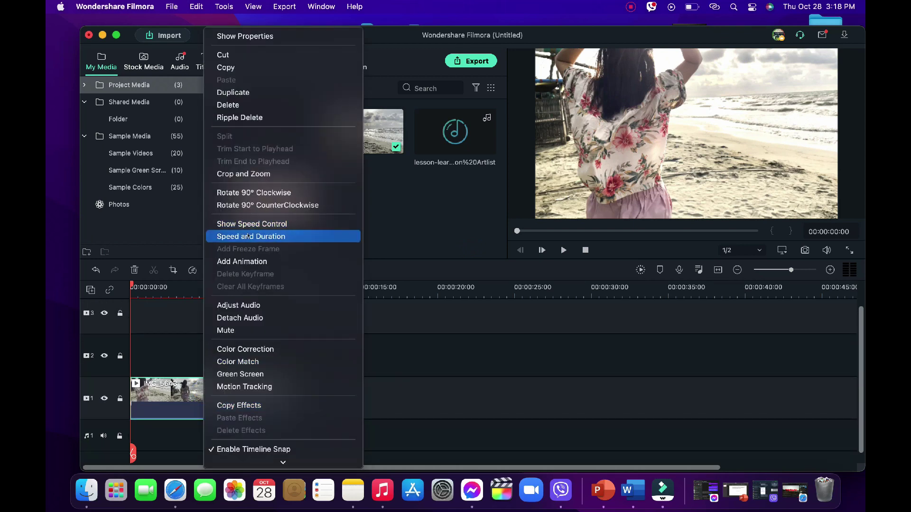
left_click(250, 237)
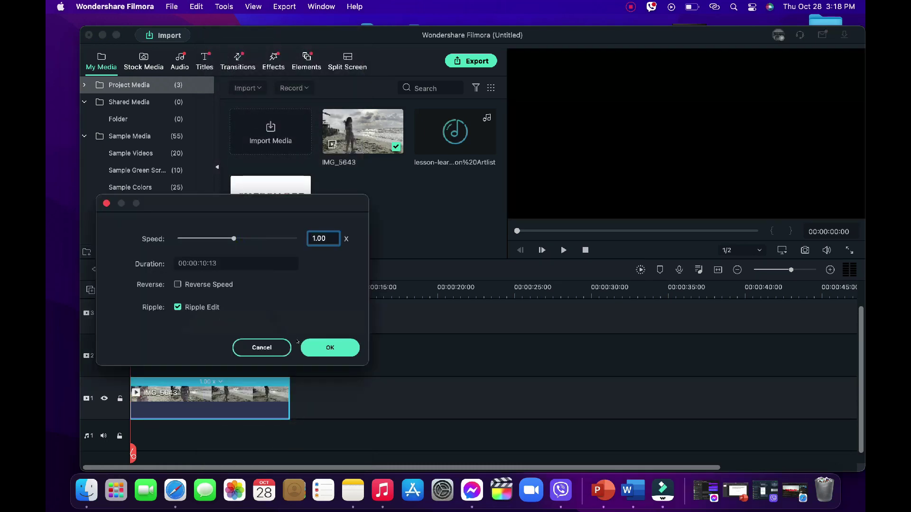
left_click(325, 347)
Apply a pan and zoom to IMG_5643 with swapped start and end frames, resizing the start frame to 2248 x 1264 near the center.
right_click(250, 409)
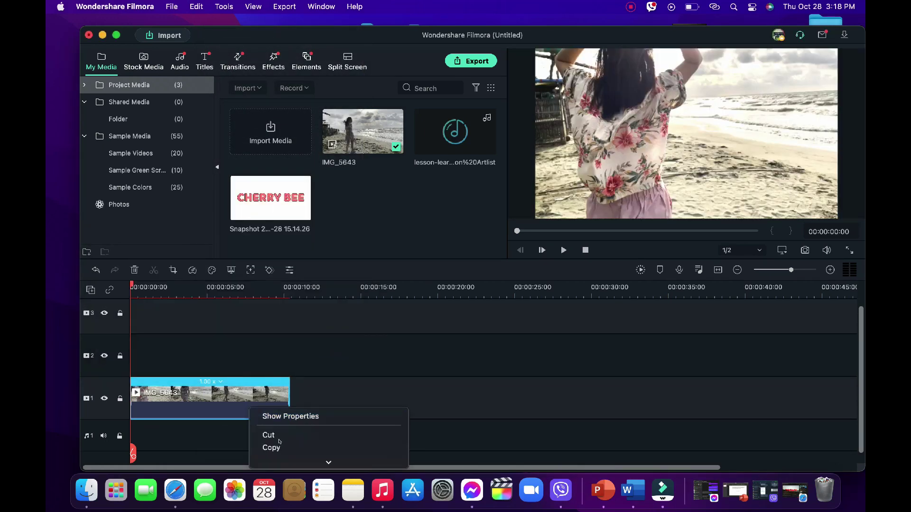
left_click(295, 150)
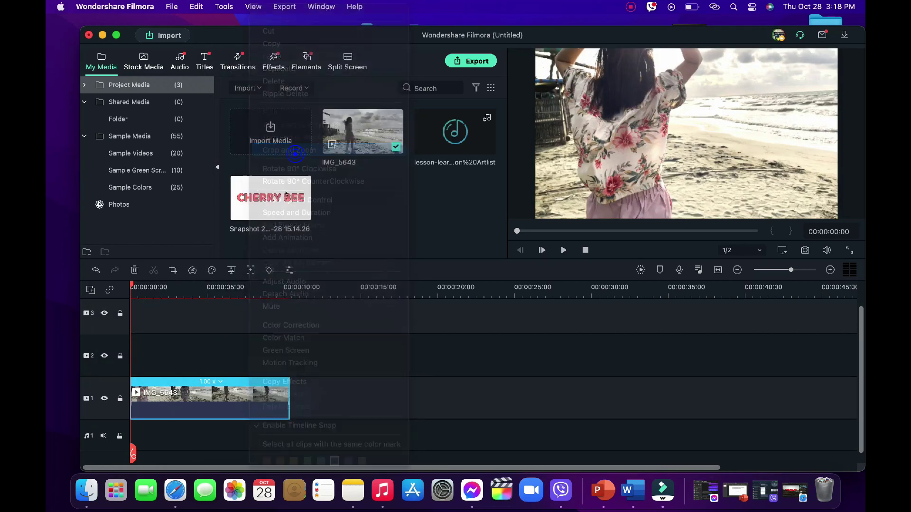
left_click(331, 99)
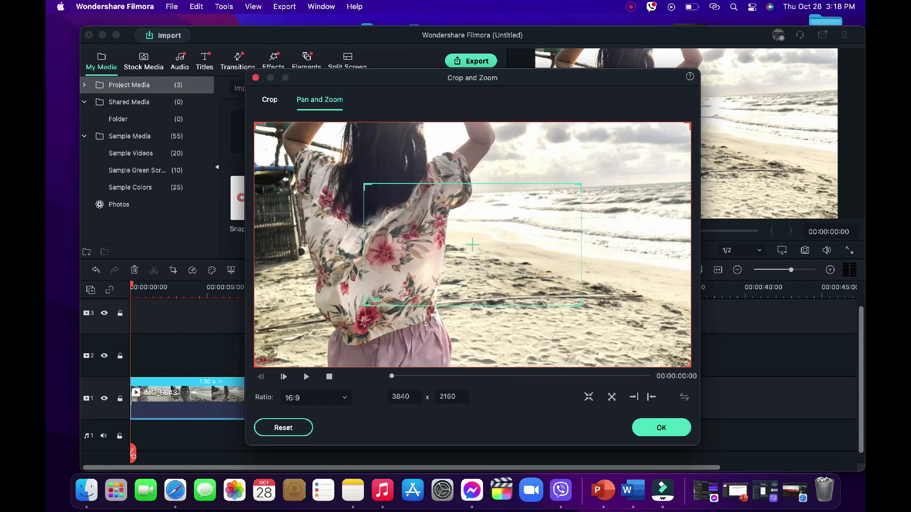
left_click(685, 397)
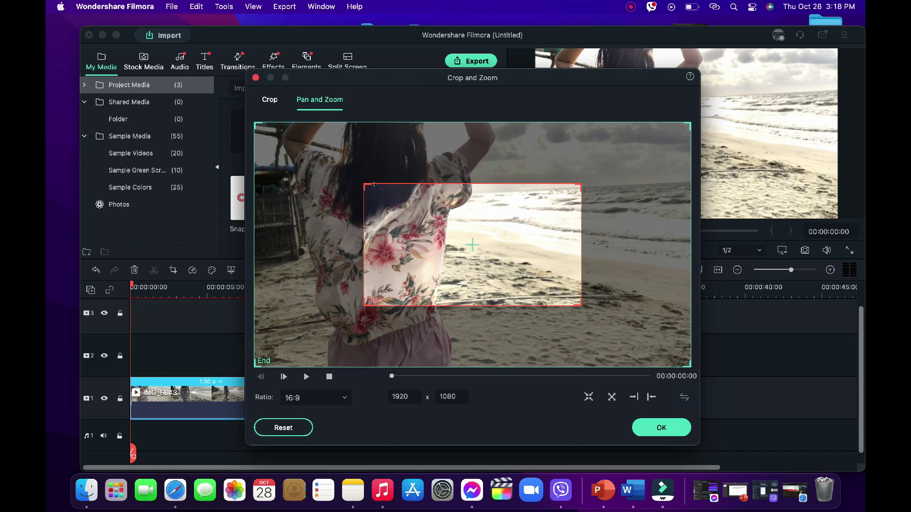
left_click_drag(363, 182, 294, 159)
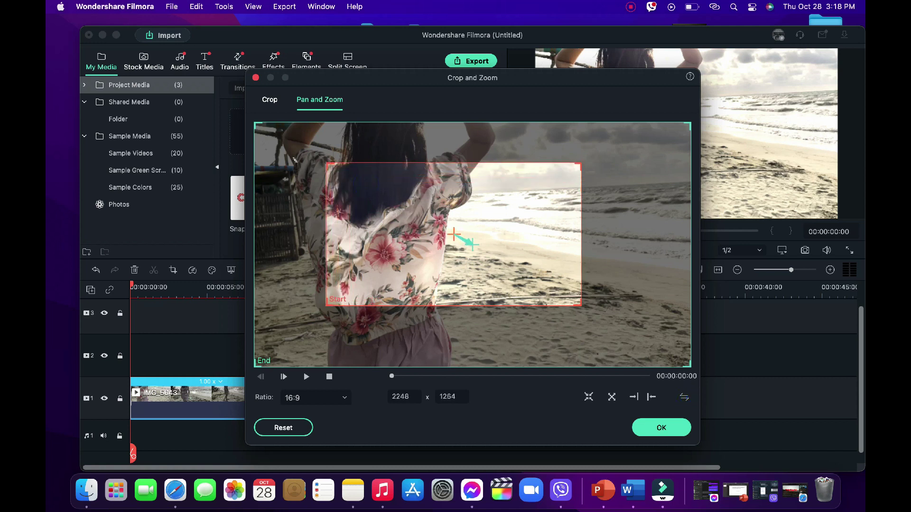
left_click_drag(441, 237, 445, 246)
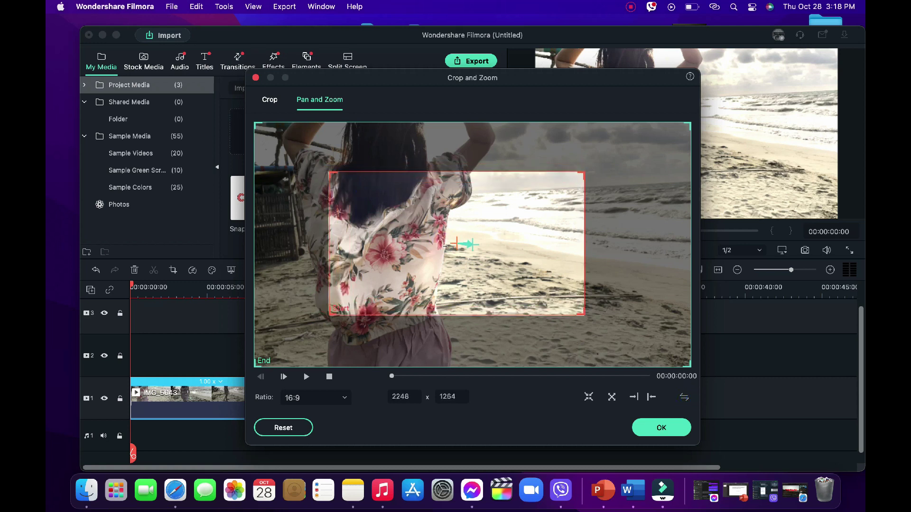
left_click(668, 428)
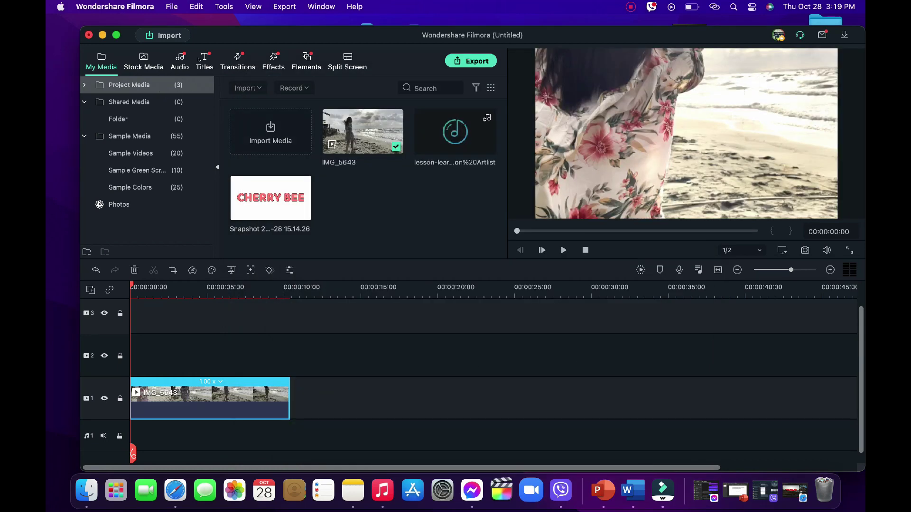
Add the Basic 6 title to track 3 and the White sample color to track 2, both at the start of the timeline.
left_click(204, 65)
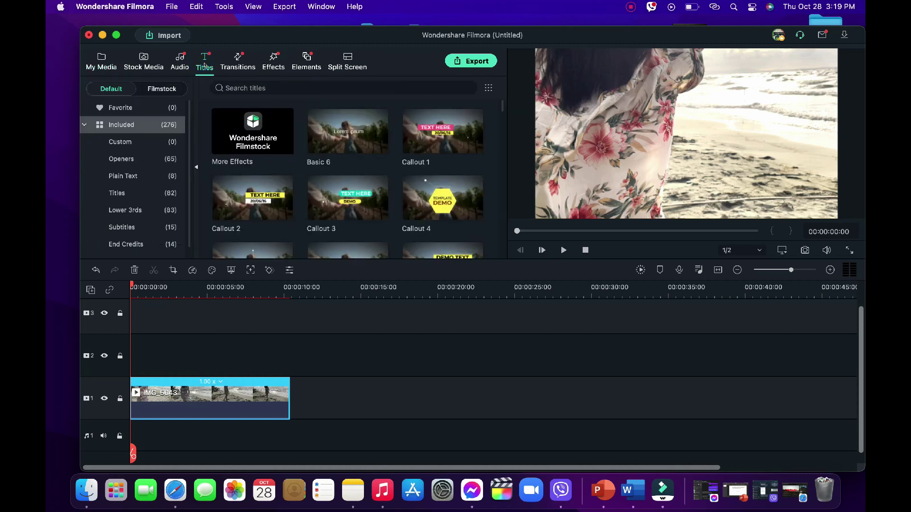
left_click_drag(315, 125, 138, 318)
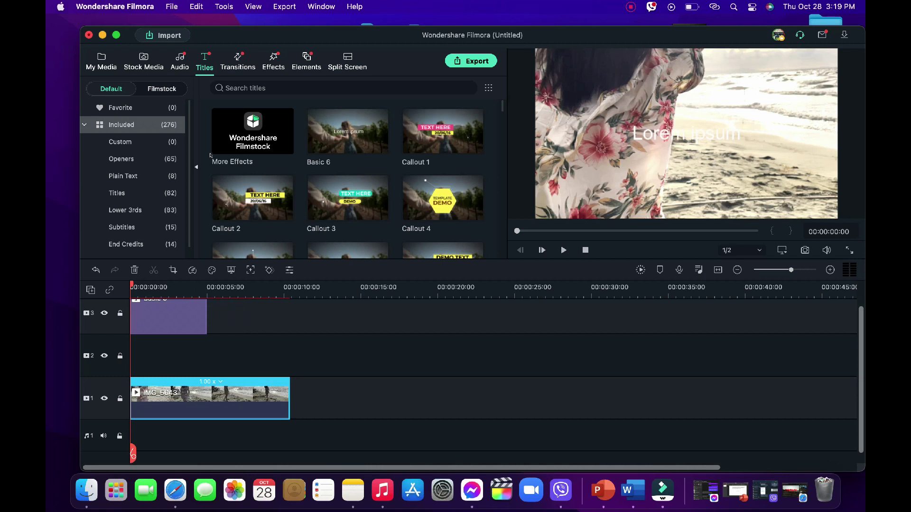
left_click(104, 62)
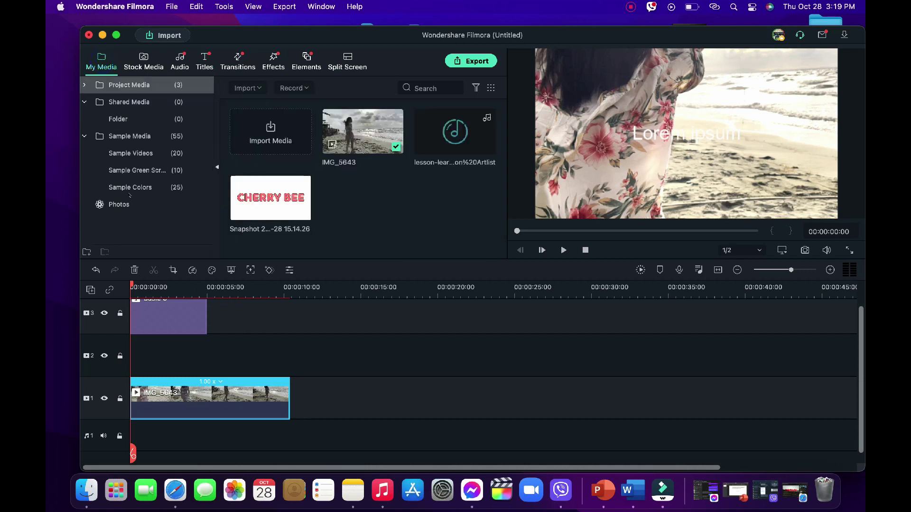
left_click(131, 187)
scroll(359, 180, "down", 5)
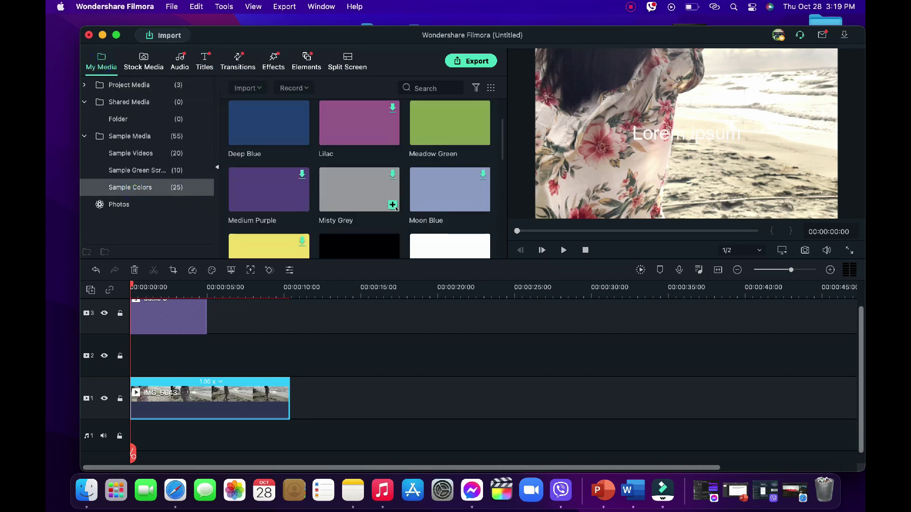
left_click_drag(443, 166, 209, 353)
scroll(249, 328, "up", 2)
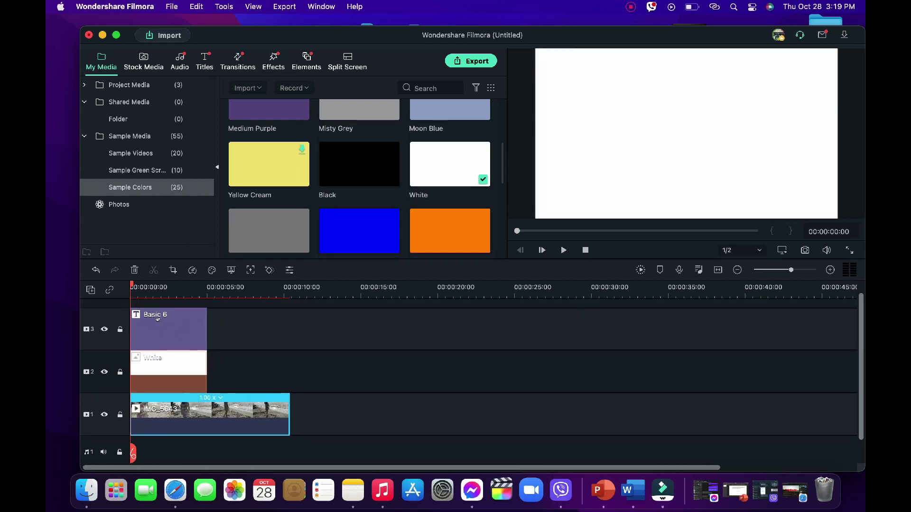
Replace the placeholder text of the Basic 6 title with CHERRY BEE.
left_click(171, 328)
double_click(171, 328)
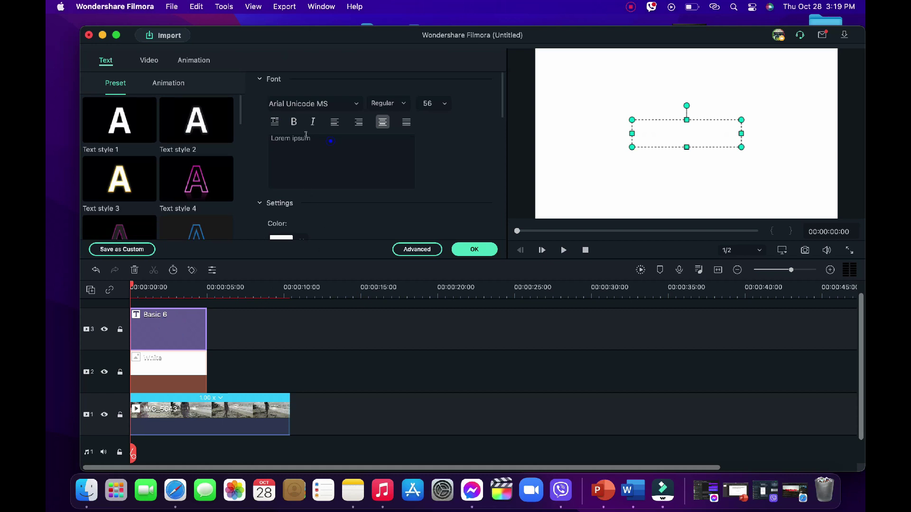
left_click(306, 135)
key("super+a")
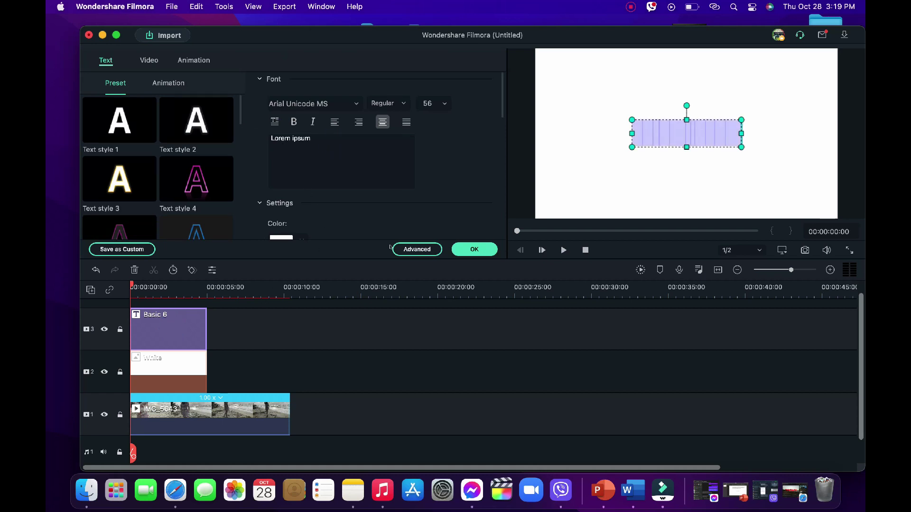
type("CHERRY")
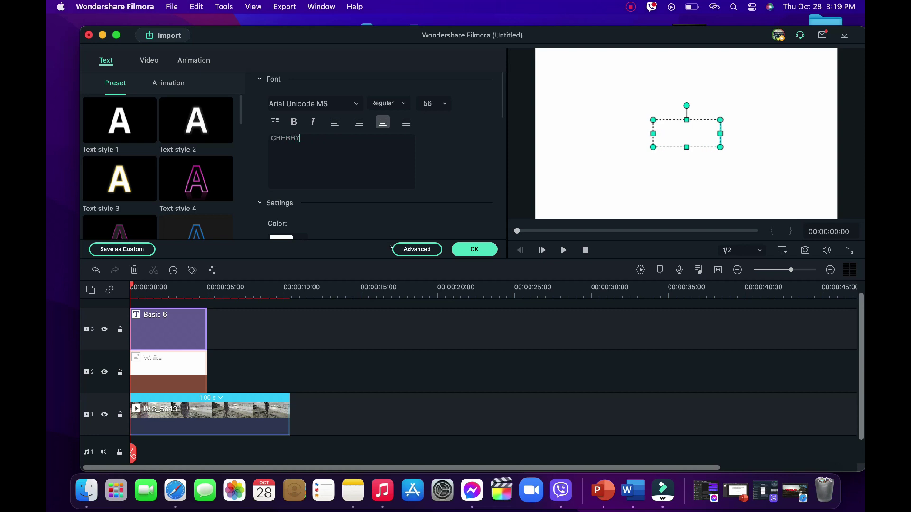
type(" BEE")
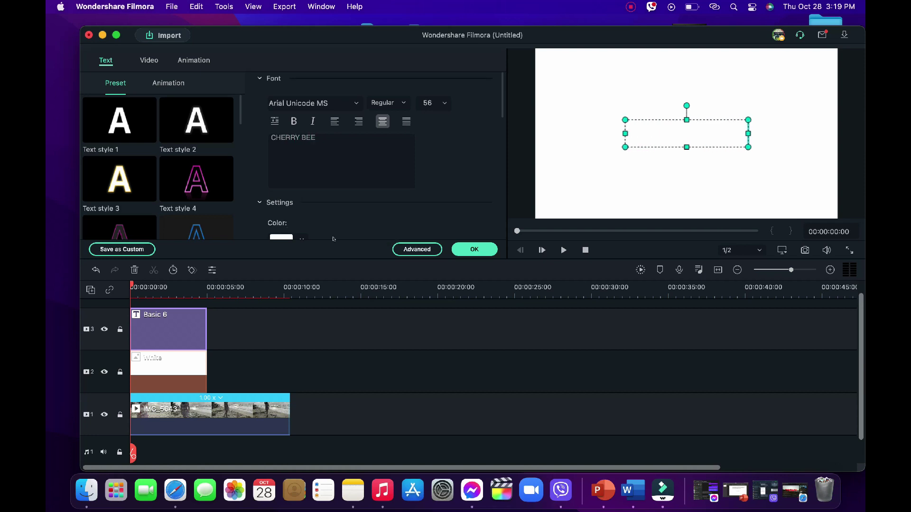
Set the fill color of the CHERRY BEE text to Salmon in the advanced title settings.
left_click(417, 249)
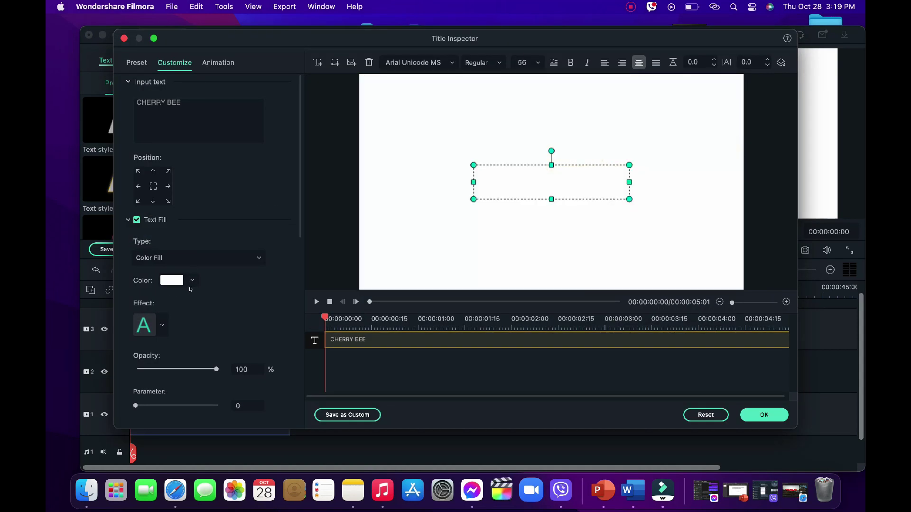
left_click(190, 278)
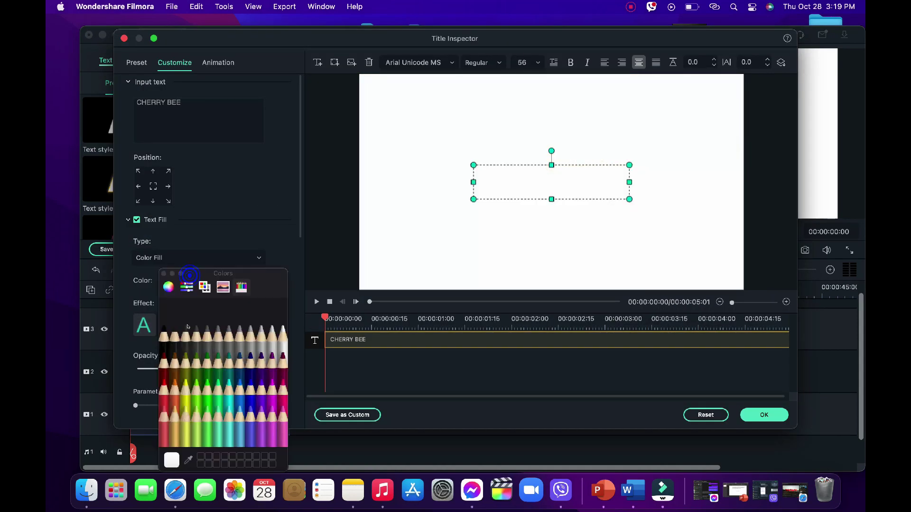
left_click(164, 408)
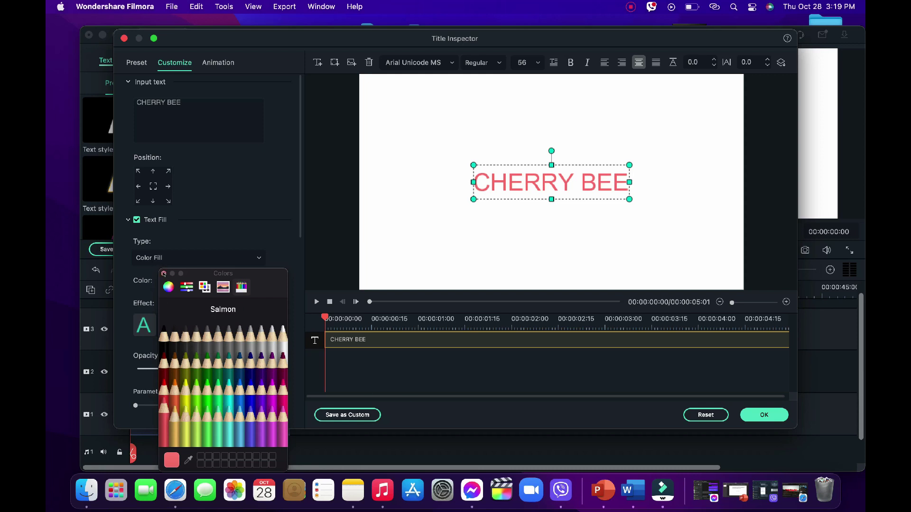
left_click(164, 274)
Enable the text border on the CHERRY BEE title, color it Licorice, and apply the advanced title settings.
scroll(194, 320, "down", 5)
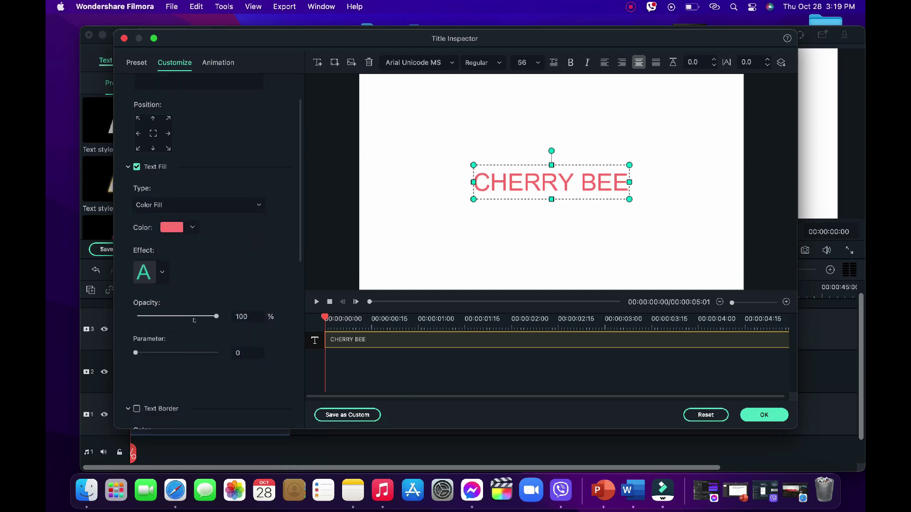
scroll(194, 321, "down", 4)
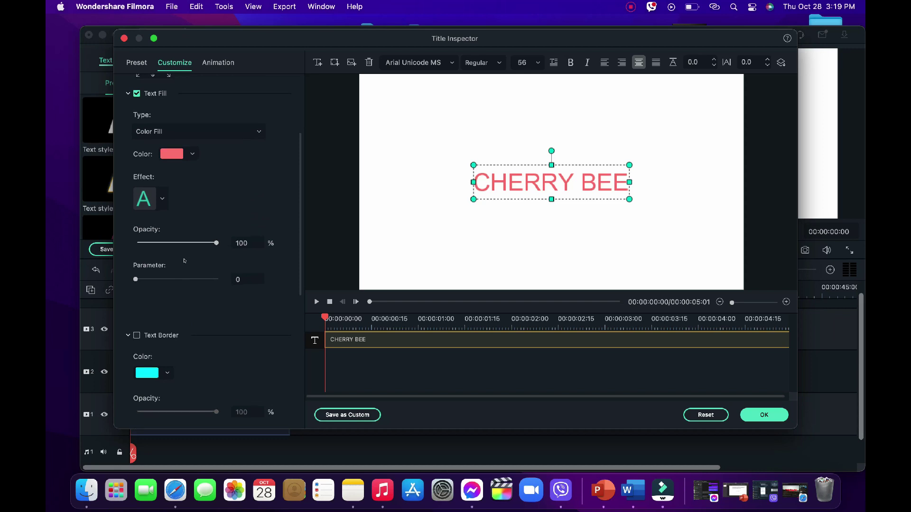
scroll(162, 299, "down", 2)
left_click(137, 310)
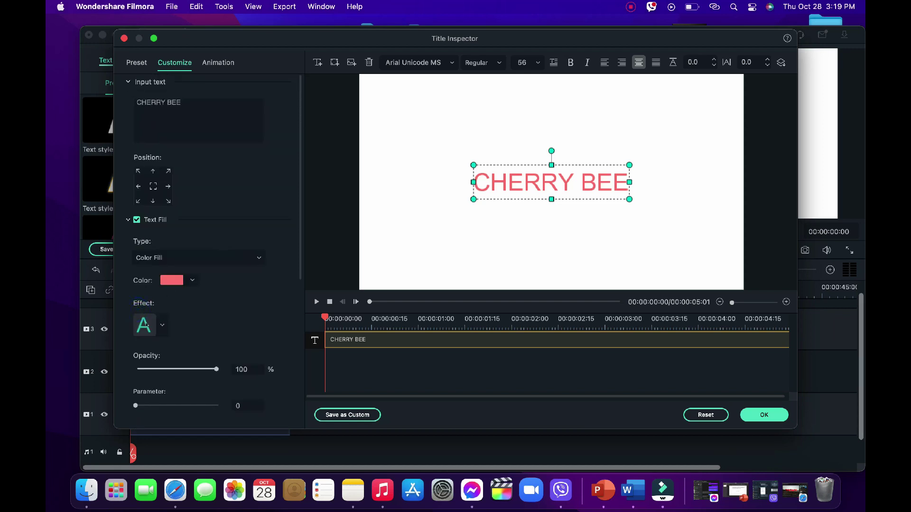
scroll(143, 318, "down", 5)
left_click(137, 321)
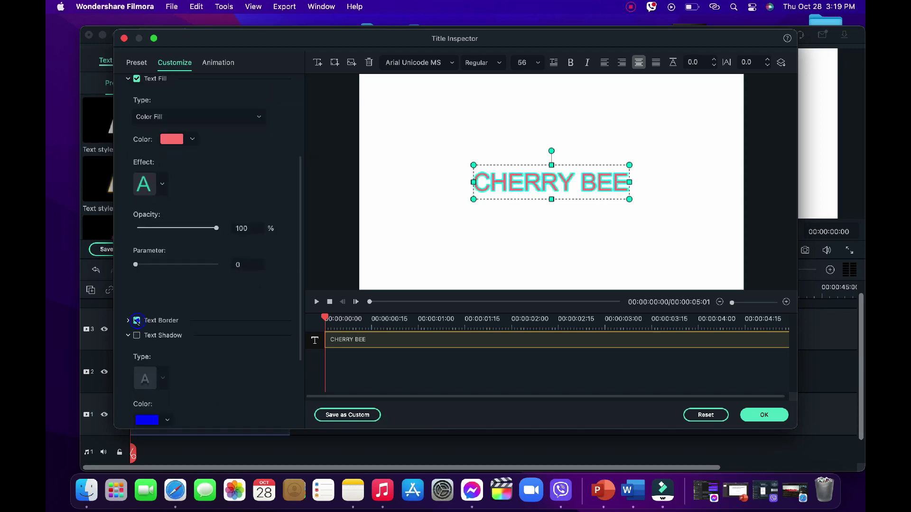
left_click(128, 321)
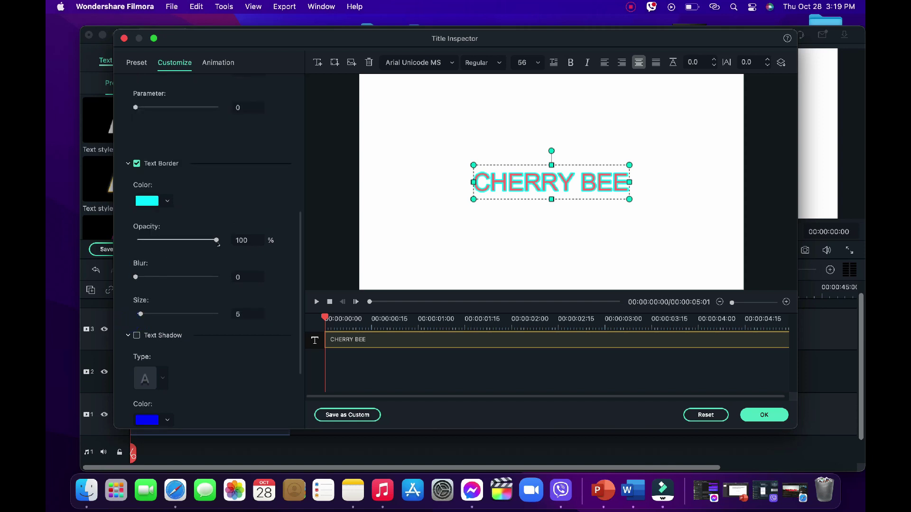
left_click(161, 203)
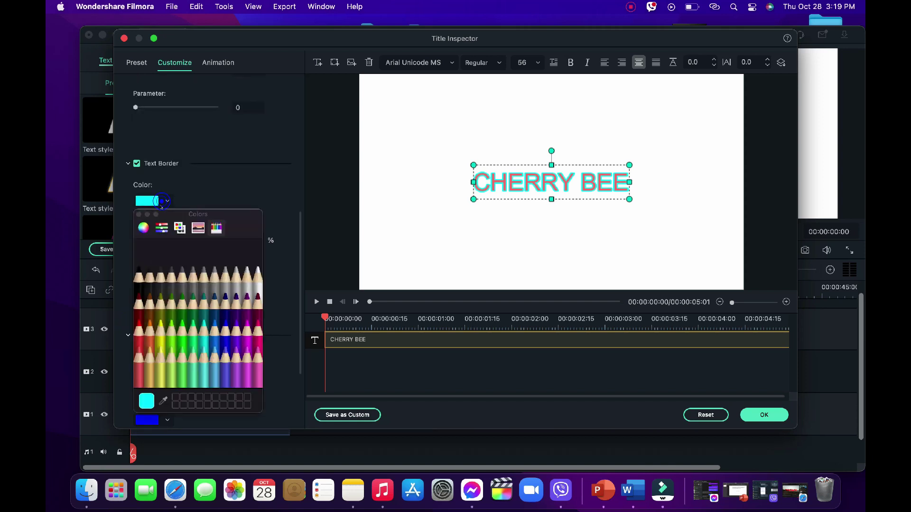
left_click(139, 267)
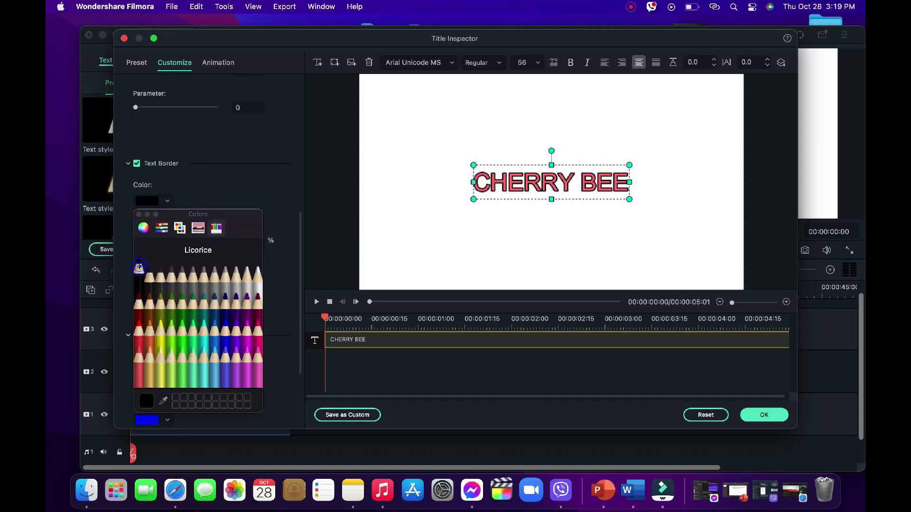
left_click(139, 214)
left_click(756, 413)
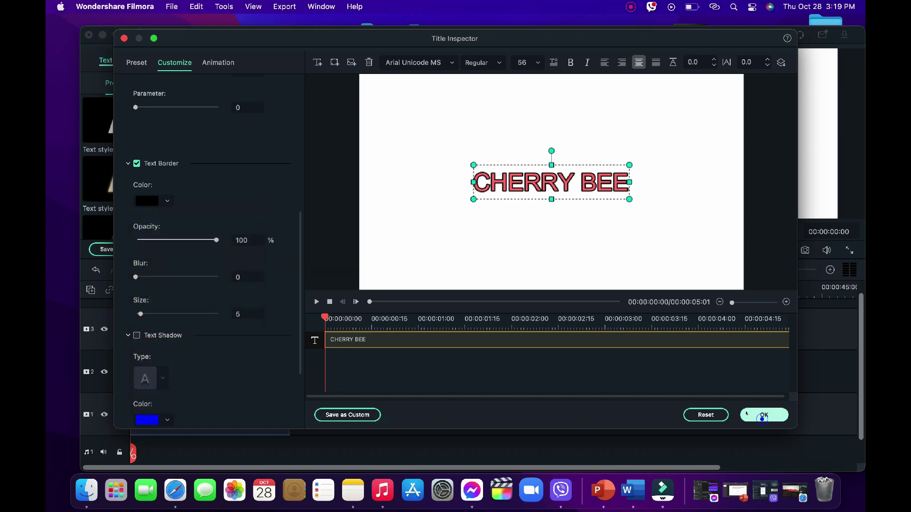
Change the CHERRY BEE title's font to Baloo at size 150 and apply the change.
double_click(176, 334)
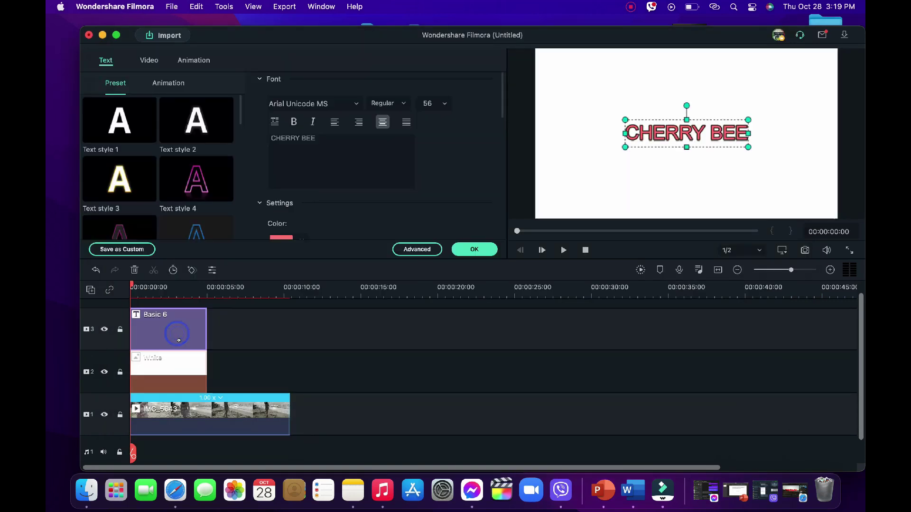
left_click(355, 103)
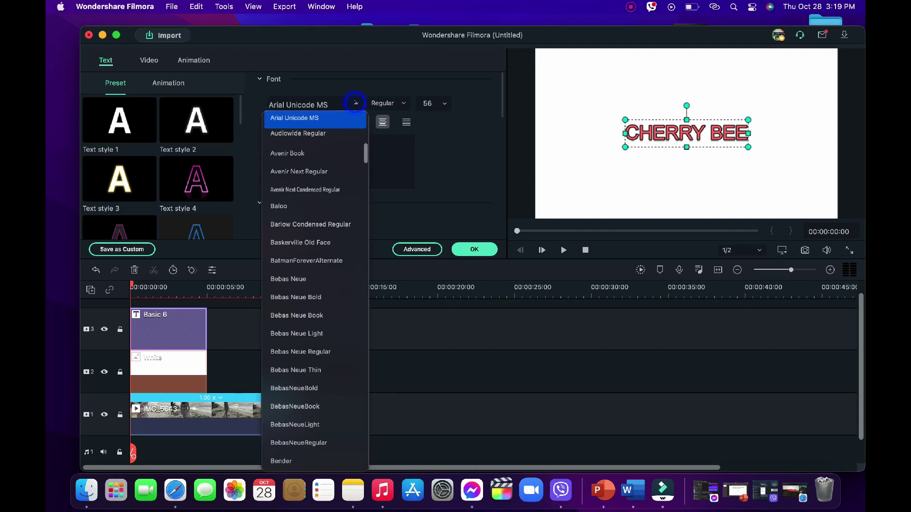
left_click(291, 206)
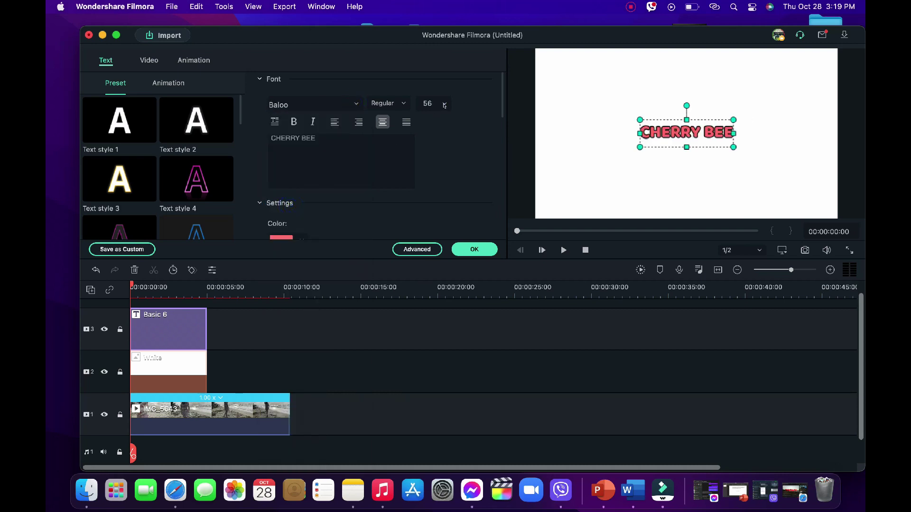
left_click(444, 104)
left_click(432, 261)
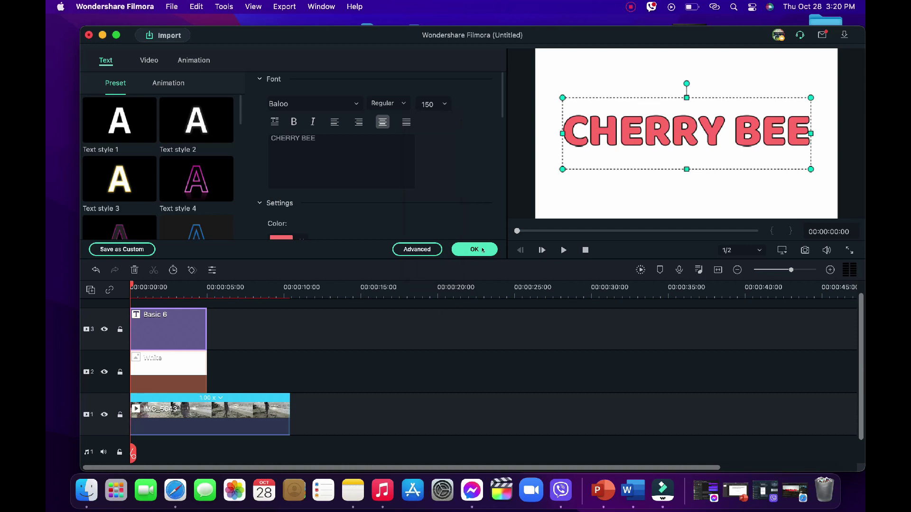
left_click(475, 250)
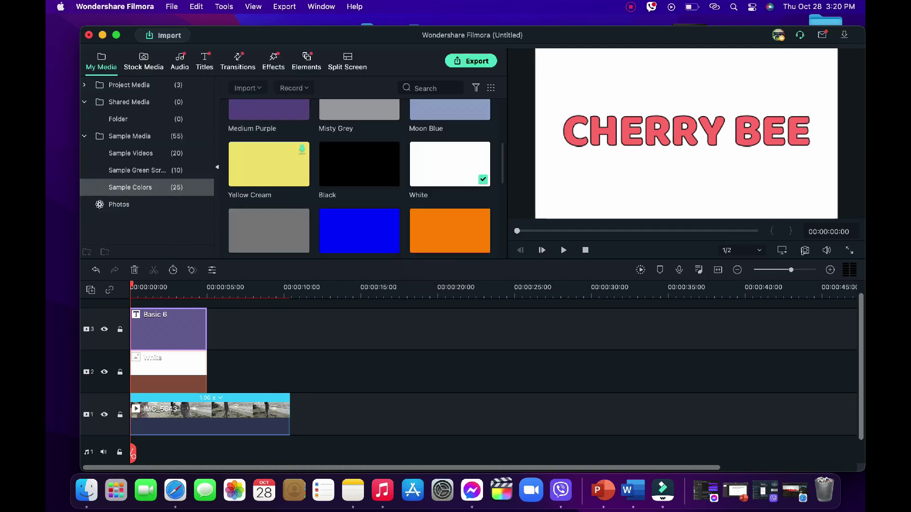
Take a snapshot of the title frame and replace the Basic 6 and White clips with it at the start of track 2.
left_click(805, 250)
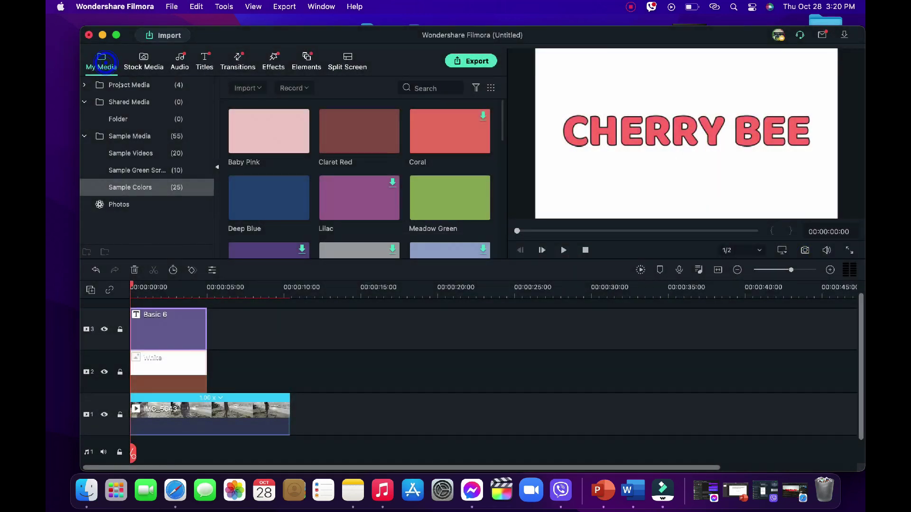
left_click(123, 85)
mouse_move(364, 199)
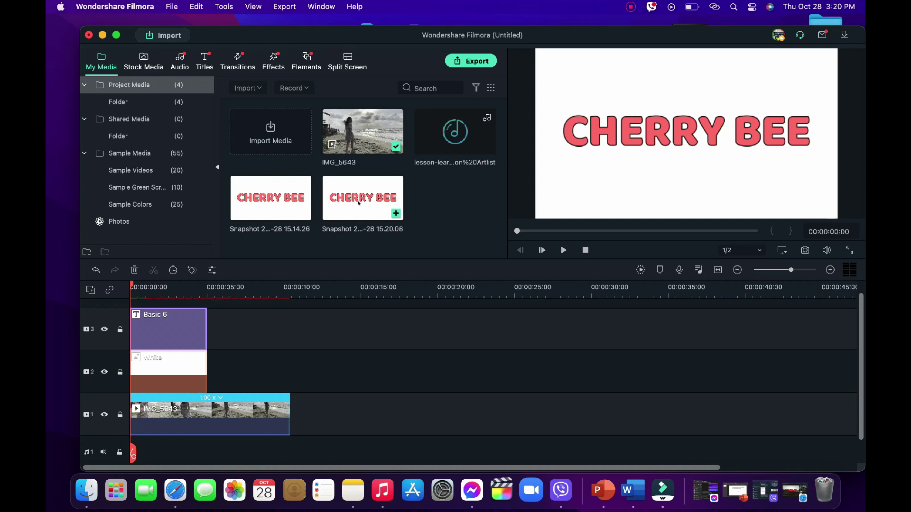
left_click_drag(359, 201, 184, 357)
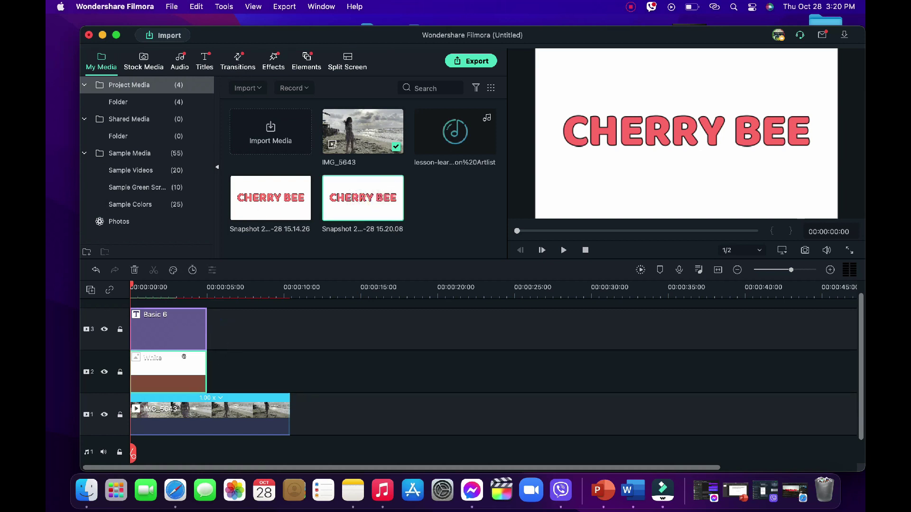
key("super+z")
mouse_move(363, 200)
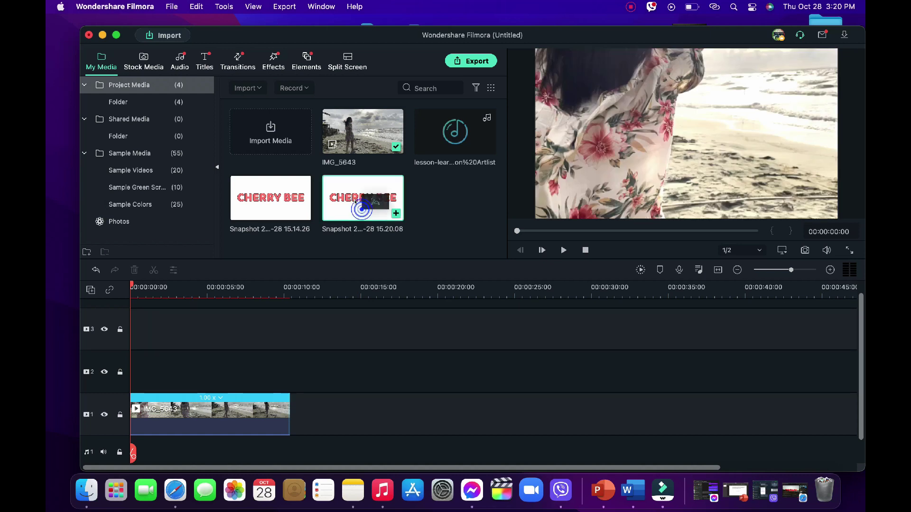
left_click_drag(356, 200, 130, 368)
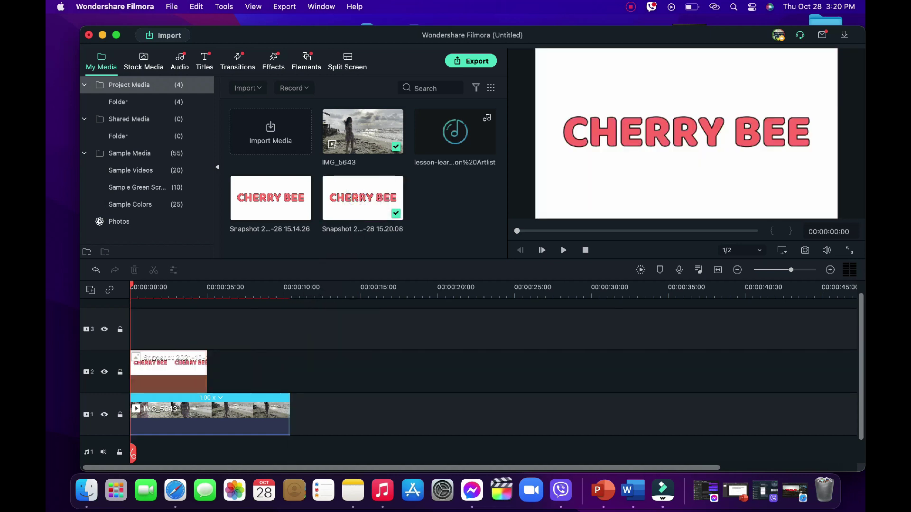
Enable the chroma key on the track 2 snapshot clip and set its key color to Snow.
left_click(156, 361)
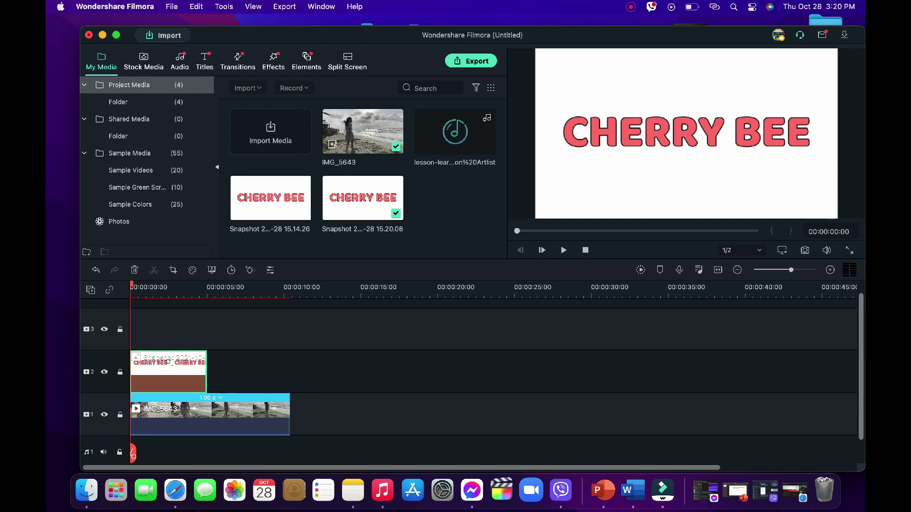
double_click(168, 362)
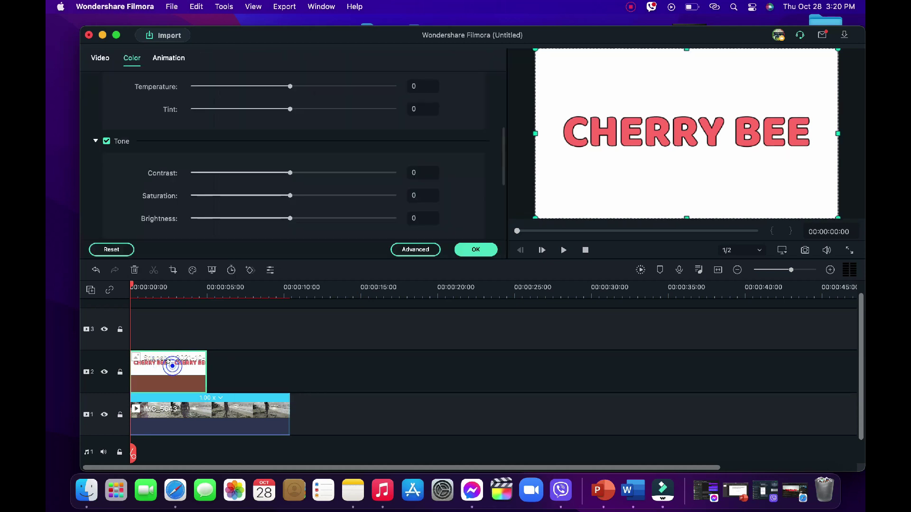
left_click(100, 57)
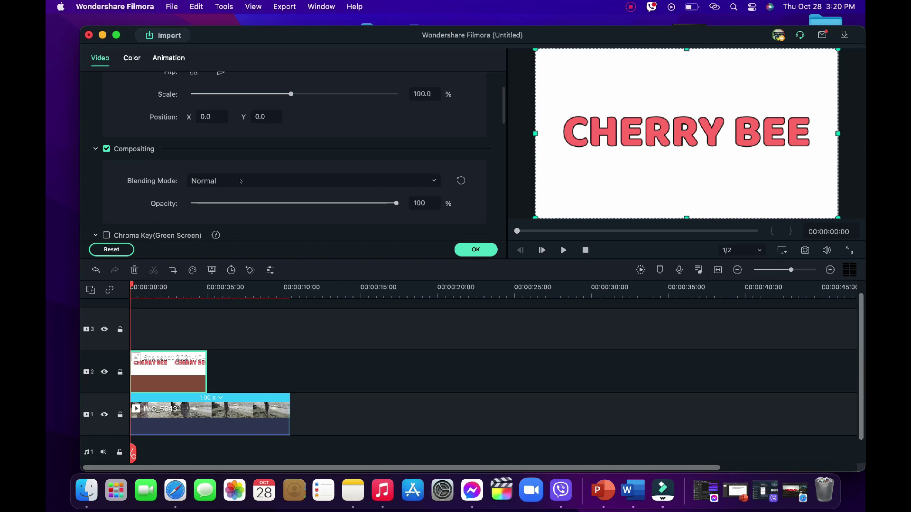
scroll(241, 181, "down", 5)
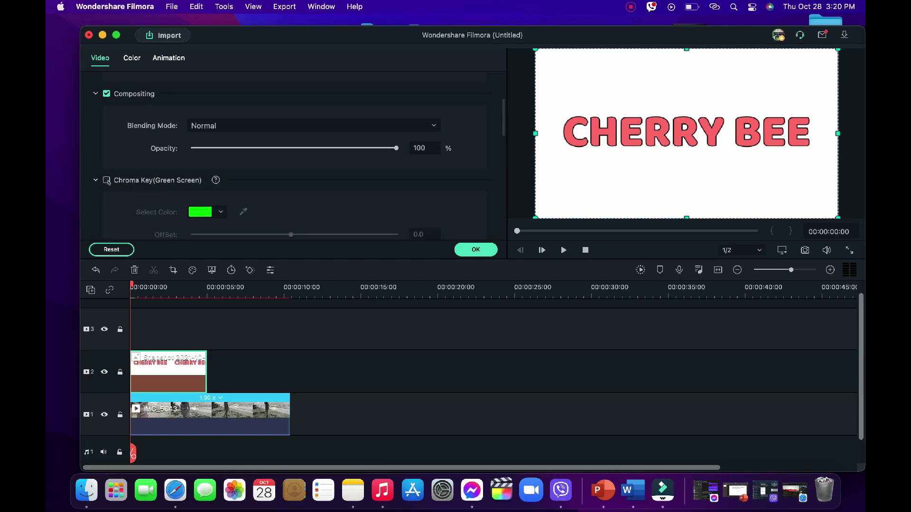
left_click(107, 180)
scroll(221, 210, "down", 2)
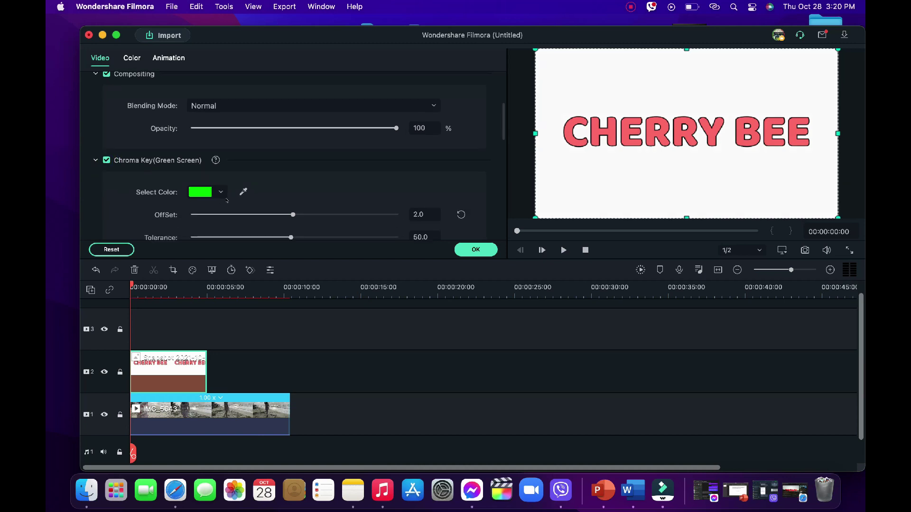
left_click(221, 174)
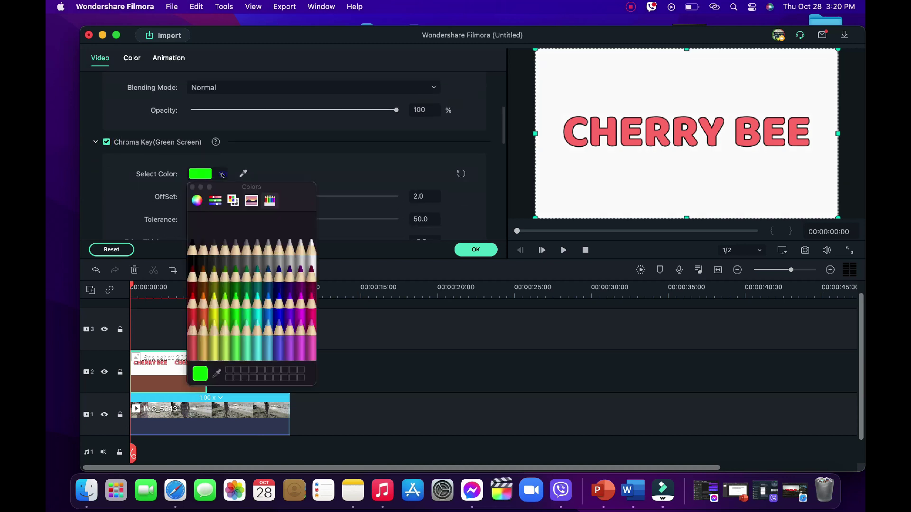
left_click(311, 241)
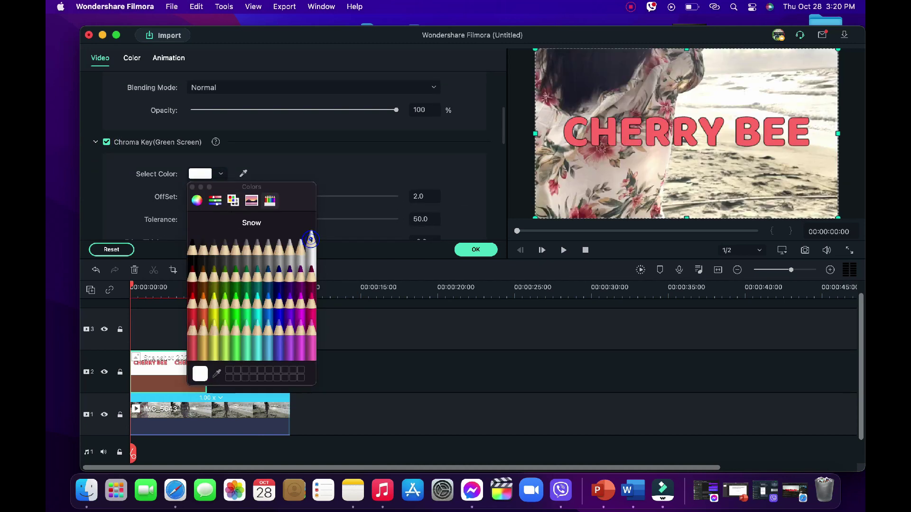
left_click(193, 187)
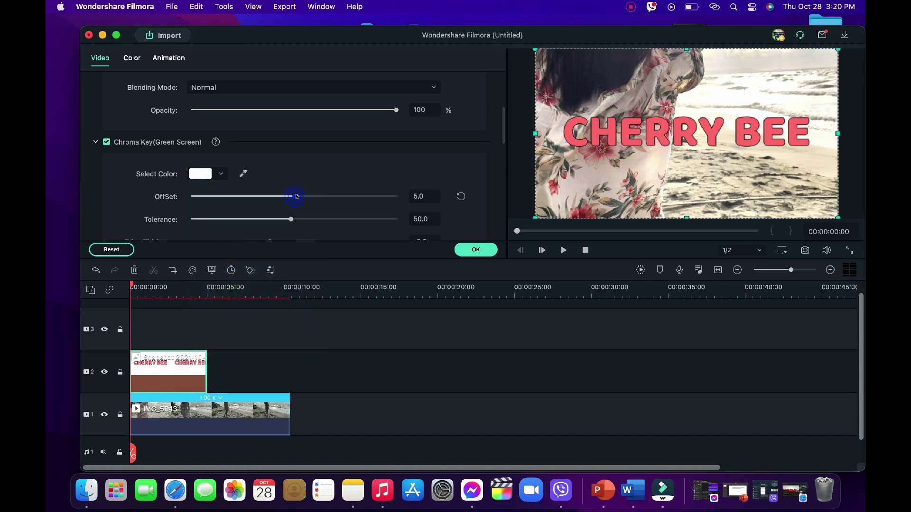
Set the snapshot clip's chroma key offset to 9.0 and its opacity to 82%, and apply the settings.
left_click_drag(295, 197, 301, 196)
left_click_drag(393, 109, 359, 110)
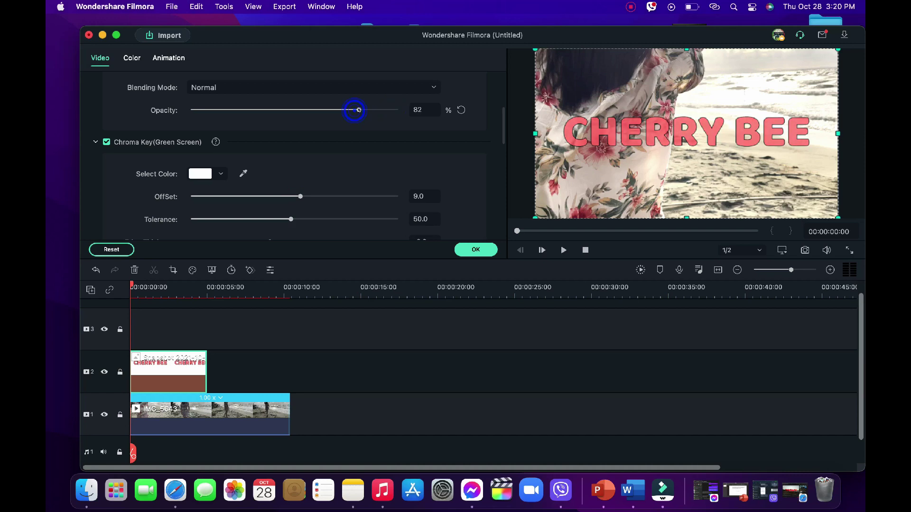
left_click(477, 251)
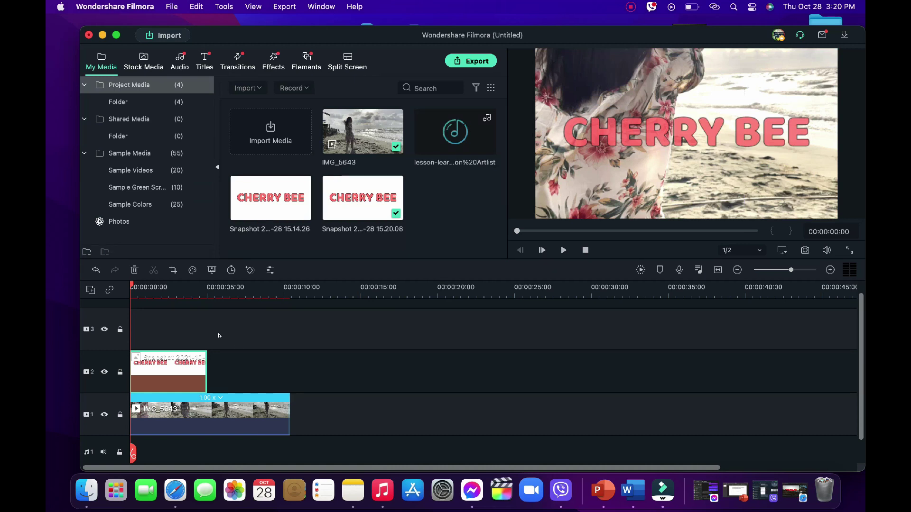
double_click(170, 370)
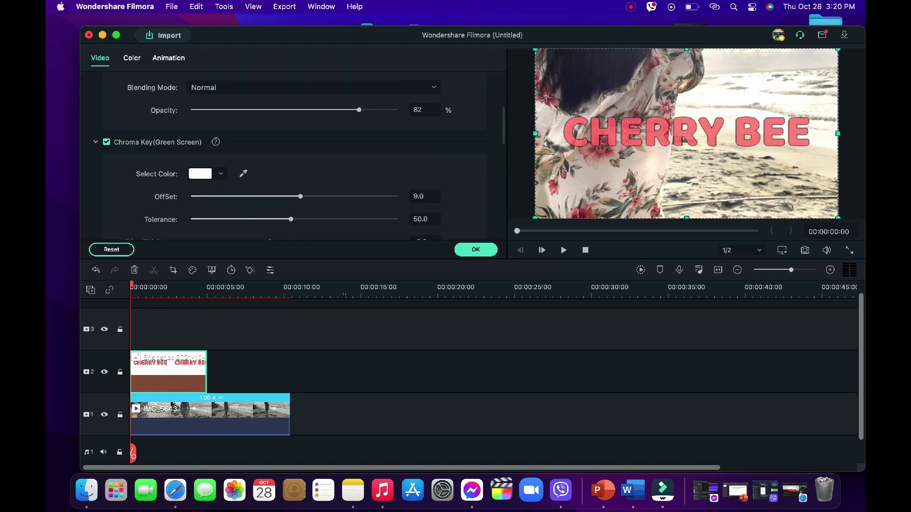
left_click(475, 250)
Apply a pan and zoom to the snapshot clip with swapped start and end frames, starting at 960 x 540.
right_click(172, 367)
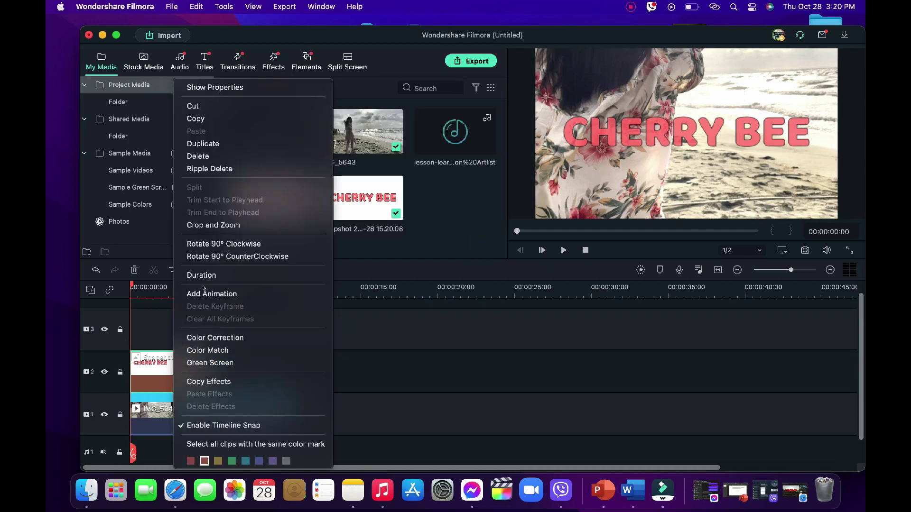
left_click(214, 225)
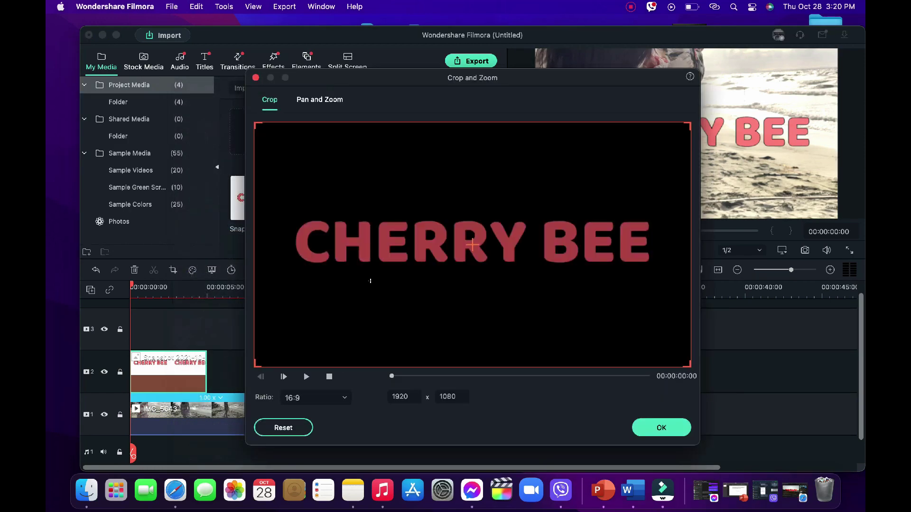
left_click(322, 100)
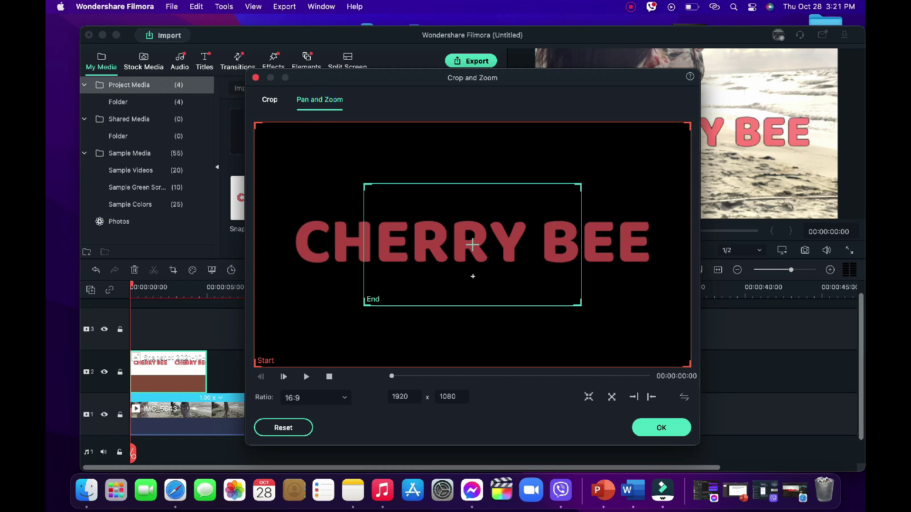
left_click(684, 397)
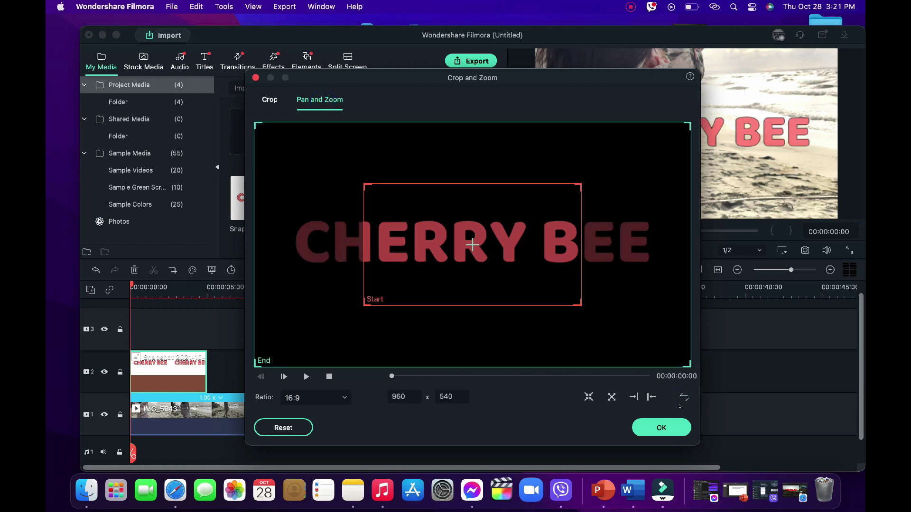
left_click(658, 428)
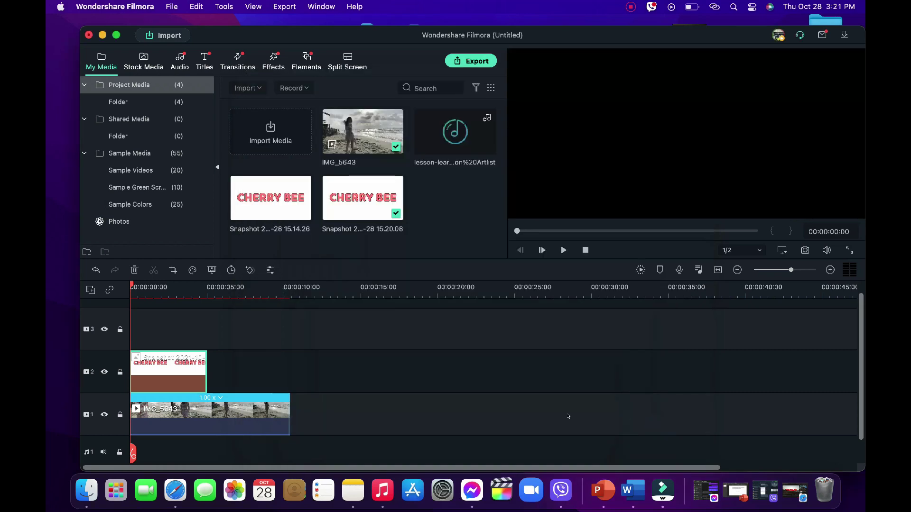
Add the lesson-learned instrumental music to audio track 1 at the start of the timeline.
left_click(445, 130)
left_click_drag(443, 129, 138, 409)
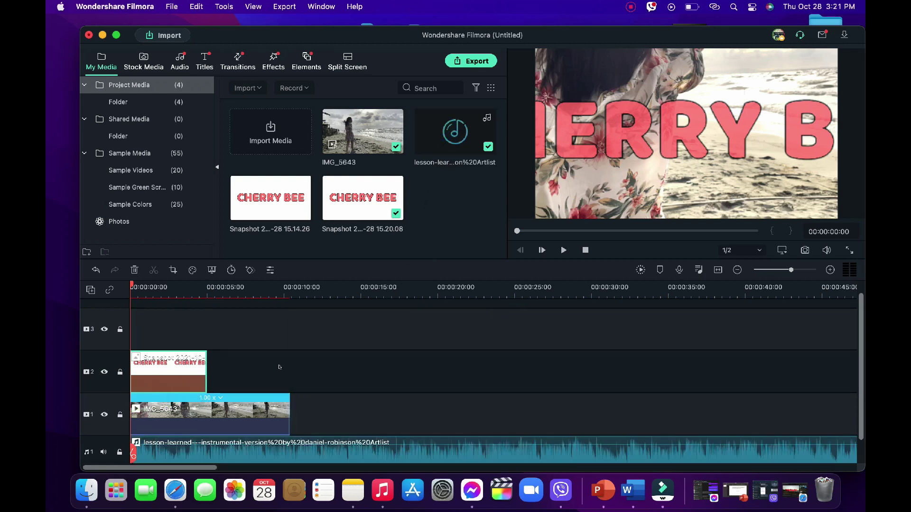
Extend the snapshot clip on track 2 to about 8 seconds and show the preview in full screen.
left_click(211, 344)
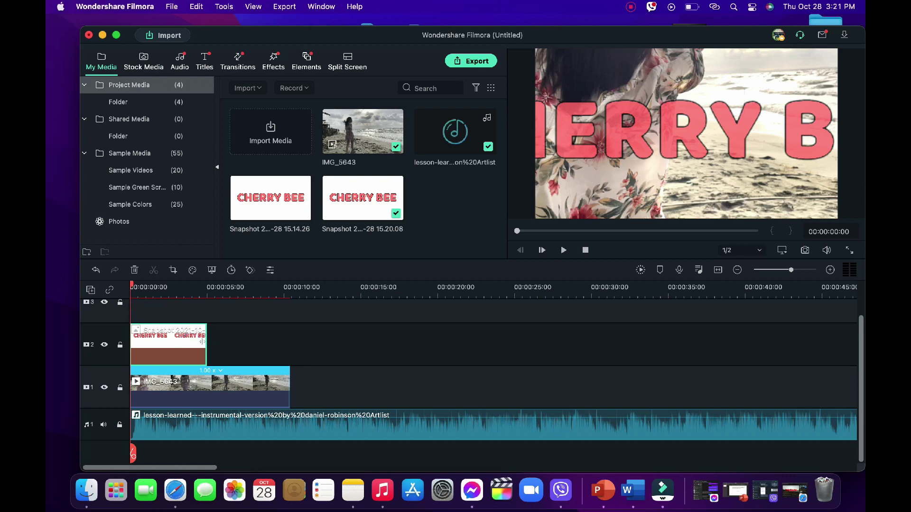
left_click_drag(207, 345, 248, 345)
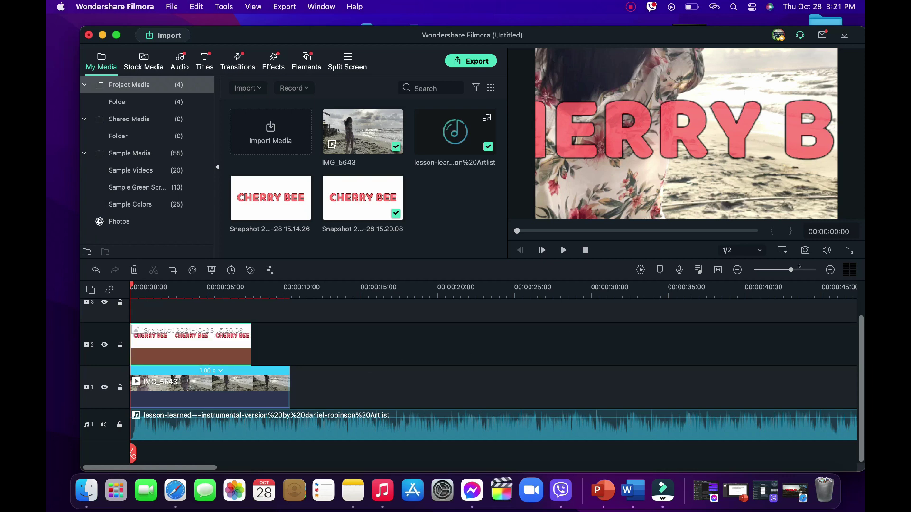
left_click(849, 250)
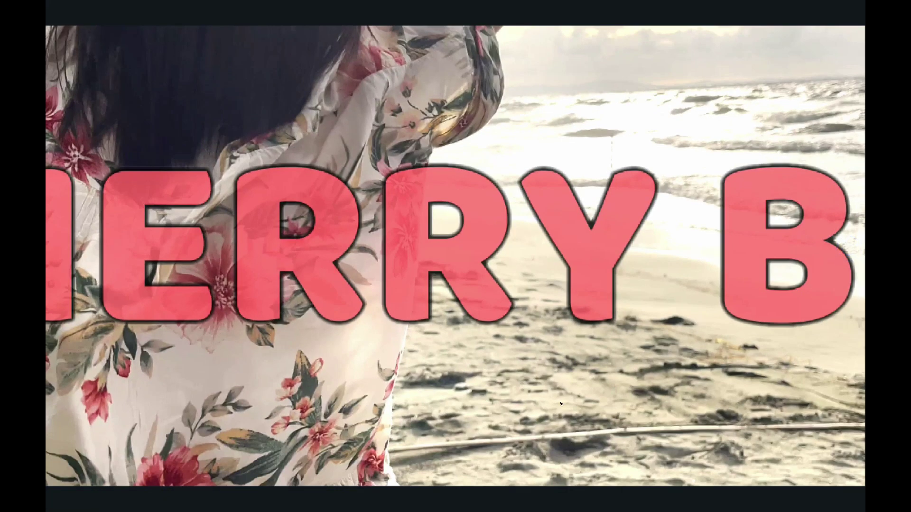